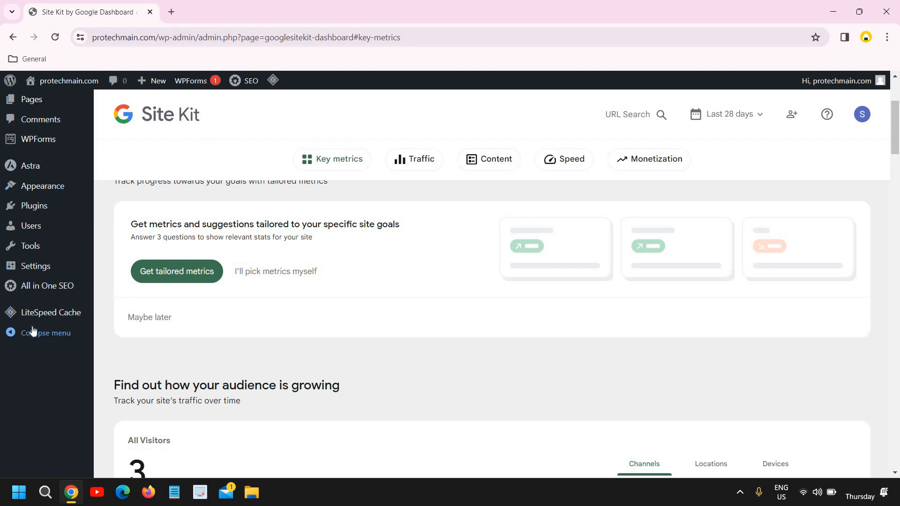
Go to the page for adding new plugins and search the plugin directory for "site kit"
scroll(50, 285, "up", 3)
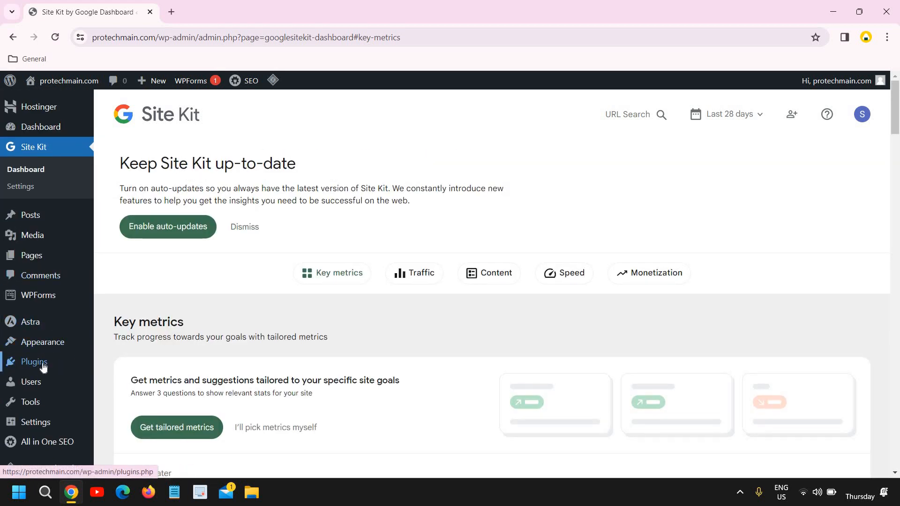
mouse_move(42, 366)
left_click(124, 382)
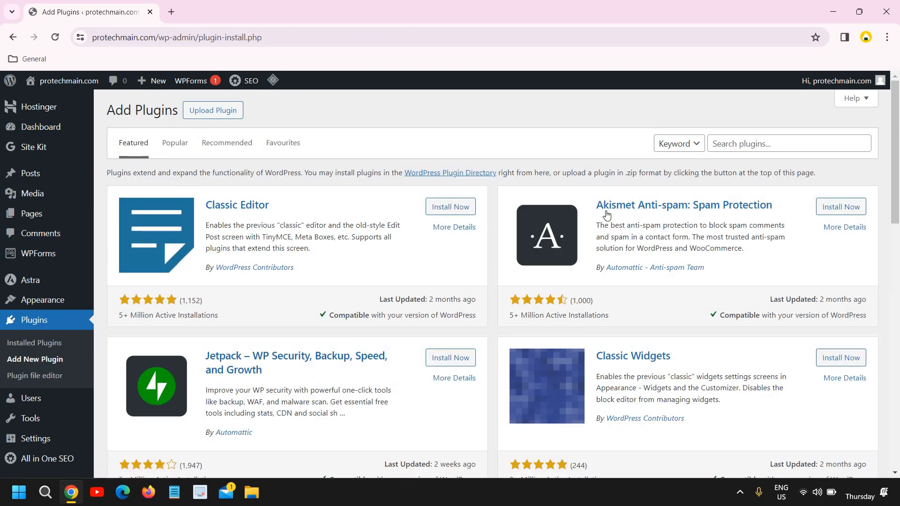
left_click(756, 147)
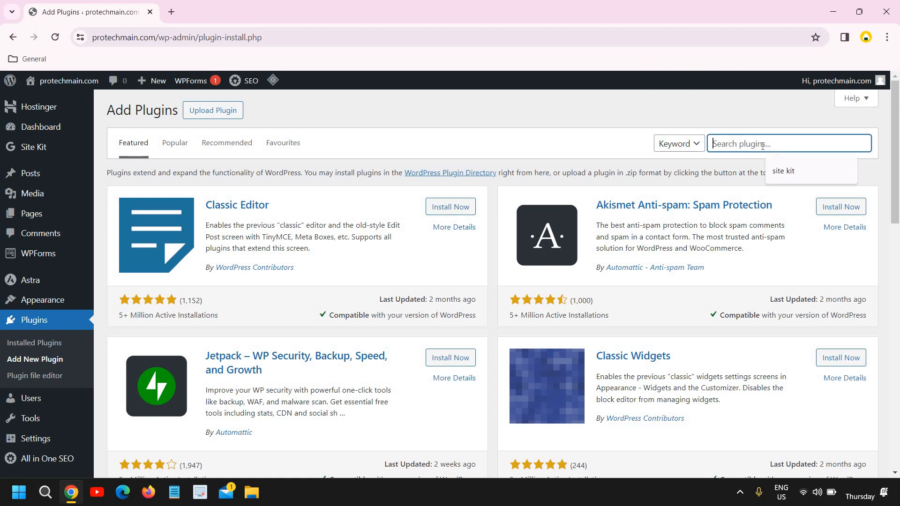
left_click(784, 170)
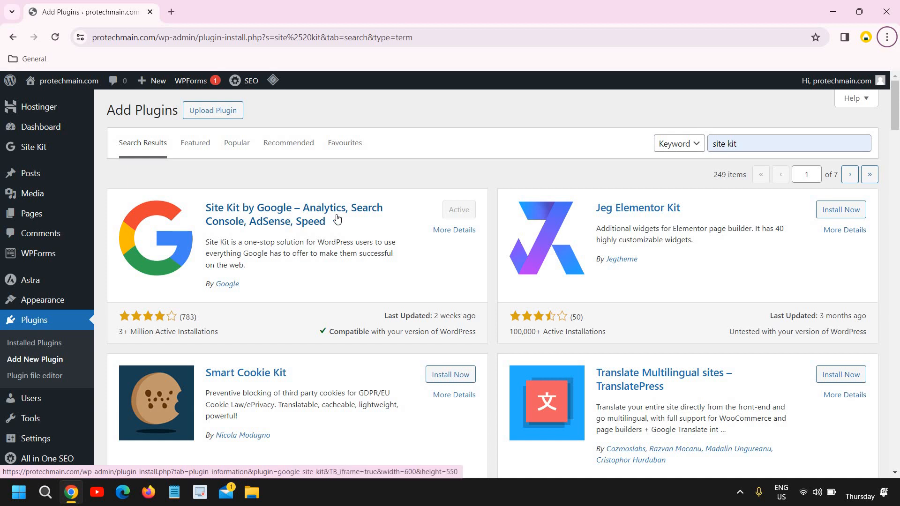
View the plugin details of Site Kit by Google, read through its description, and close the details
left_click(173, 243)
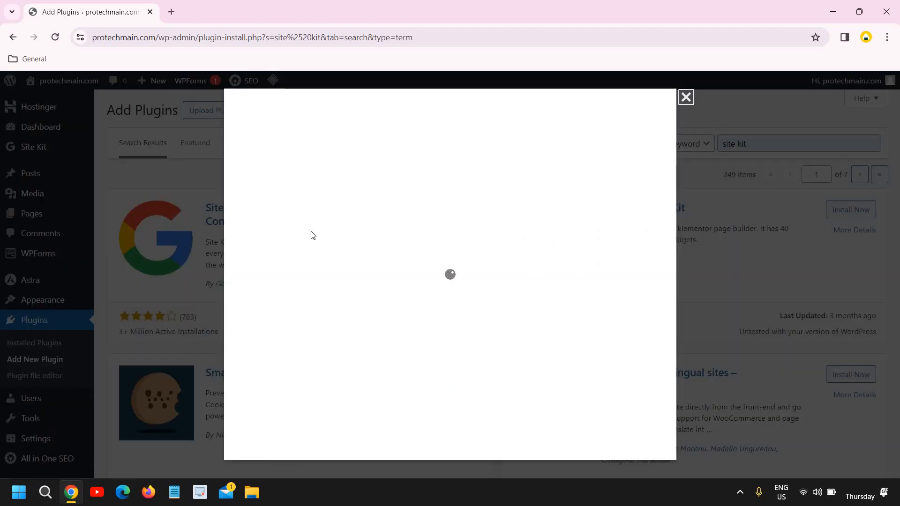
scroll(432, 298, "down", 10)
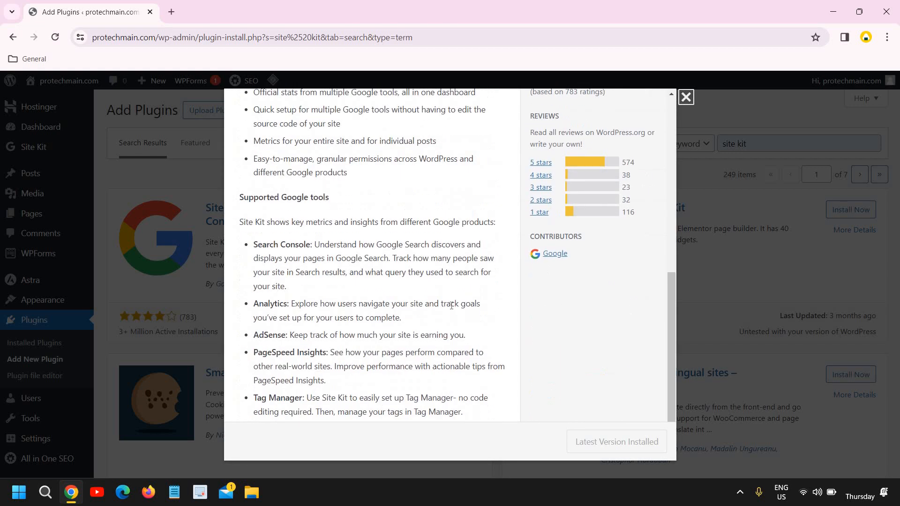
scroll(602, 250, "up", 10)
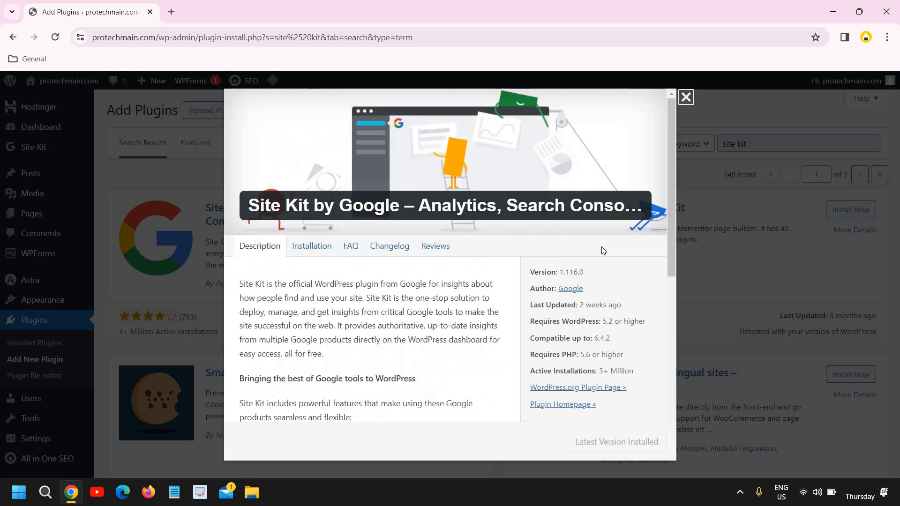
left_click(686, 97)
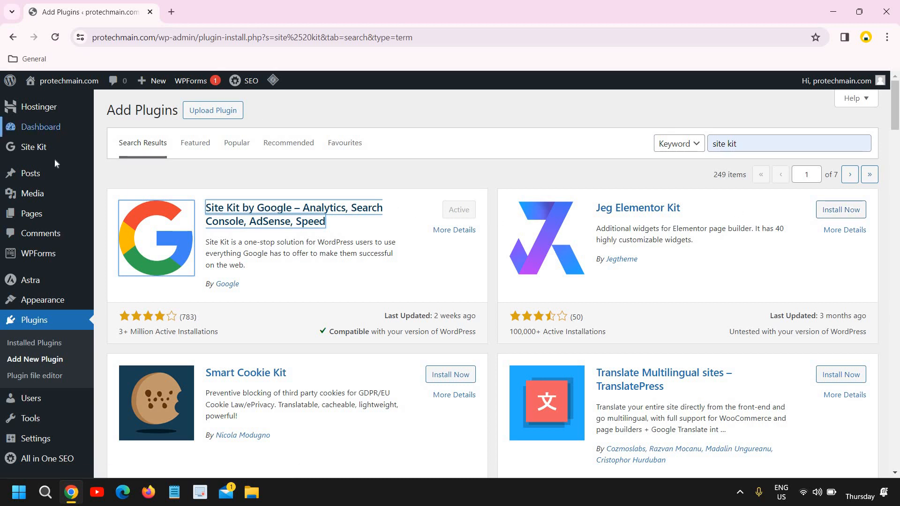
Open the Site Kit dashboard and look over its key metrics section
mouse_move(44, 149)
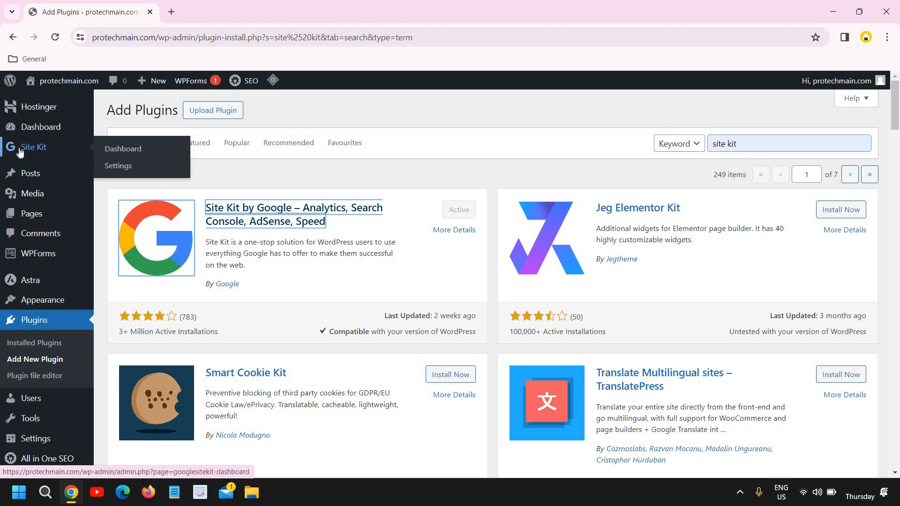
left_click(123, 150)
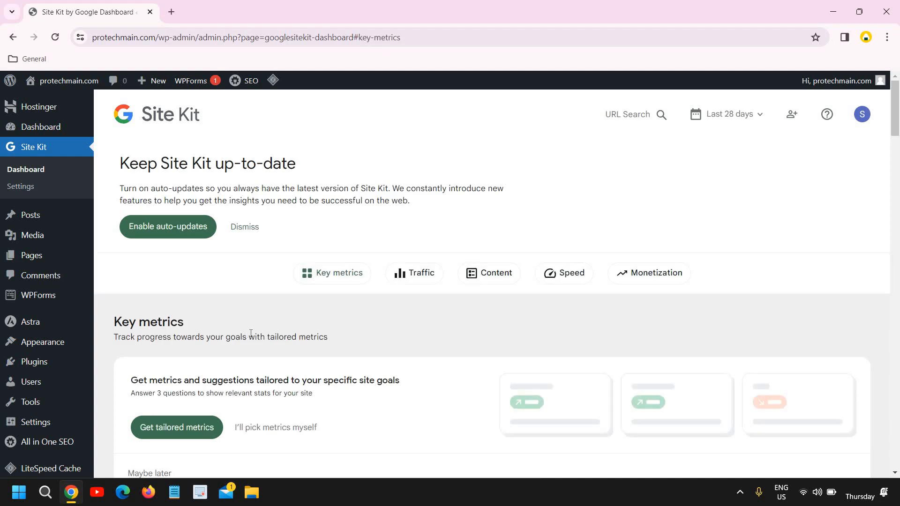
scroll(399, 312, "down", 7)
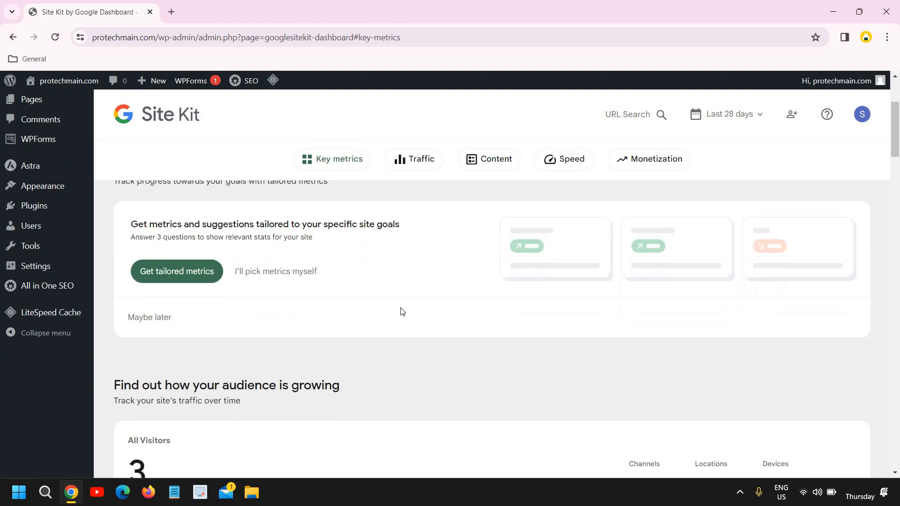
scroll(303, 288, "up", 7)
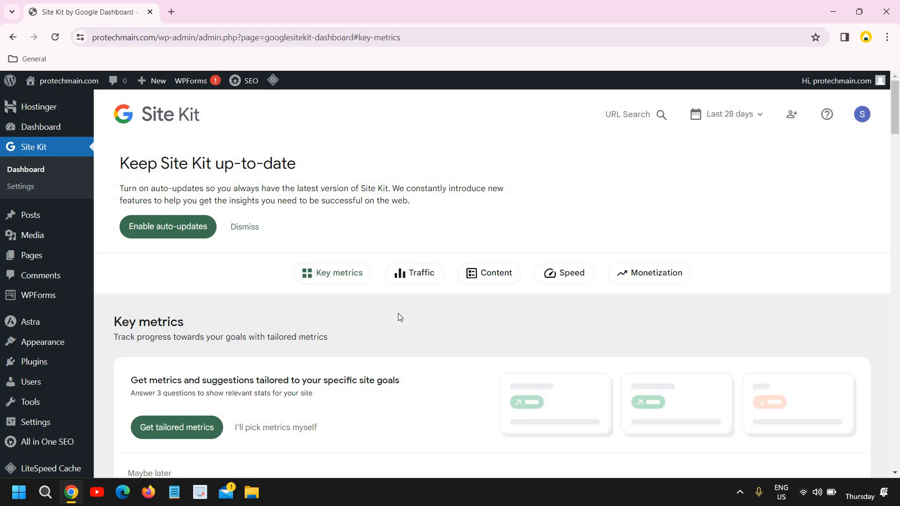
Examine the dashboard's tailored metrics offer and the all-visitors chart in the audience growth section
scroll(400, 320, "down", 5)
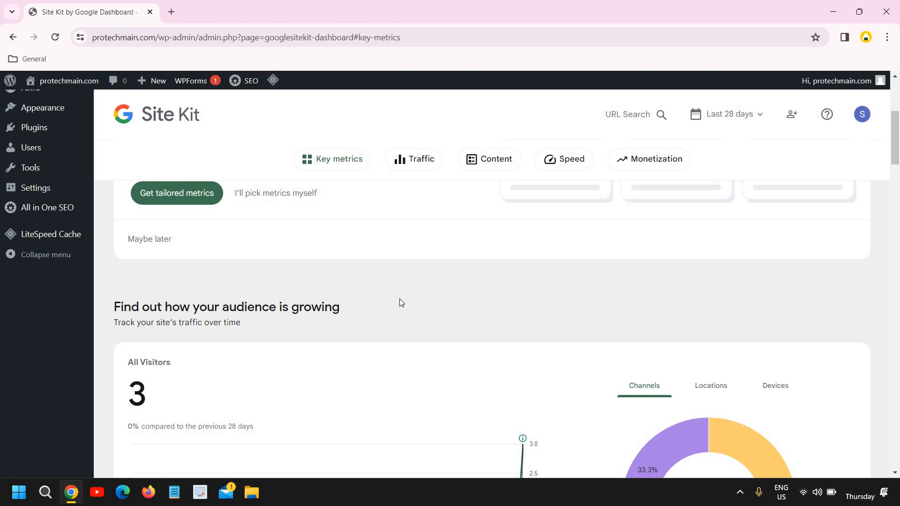
scroll(399, 303, "down", 3)
scroll(303, 301, "up", 6)
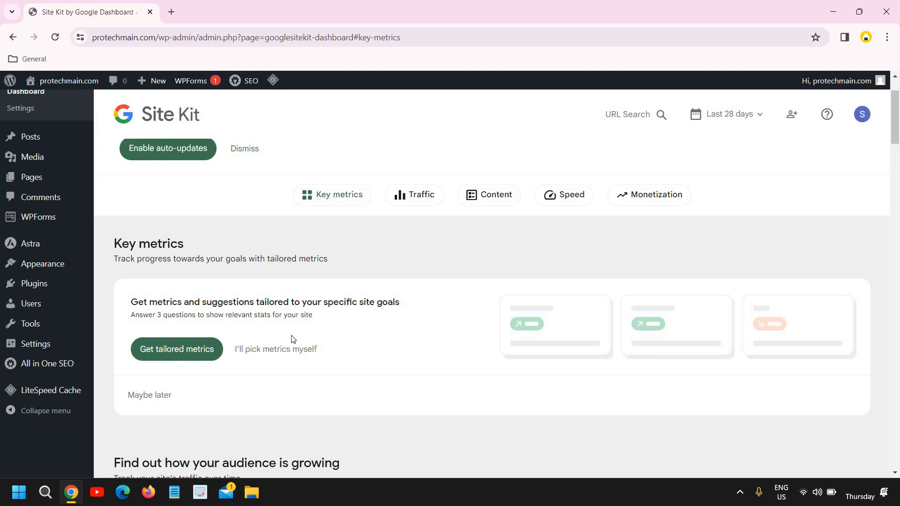
scroll(381, 329, "down", 3)
scroll(255, 346, "down", 2)
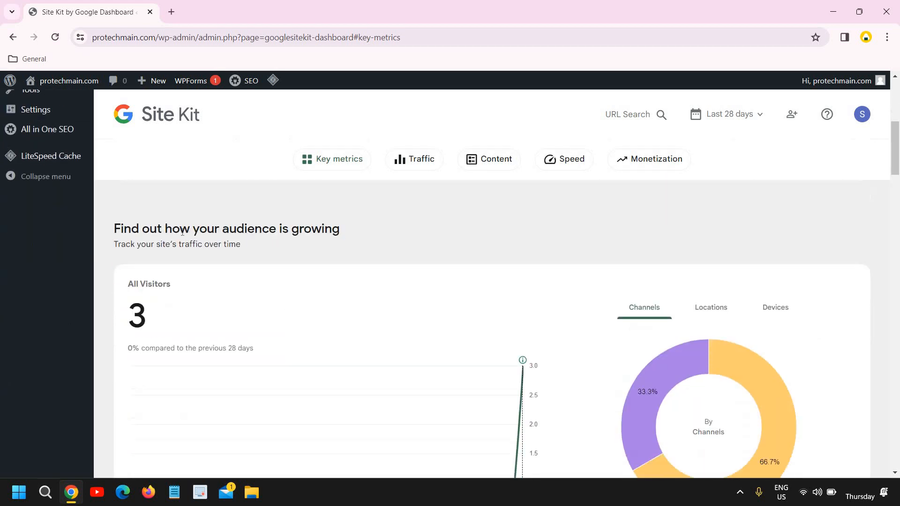
scroll(228, 347, "down", 3)
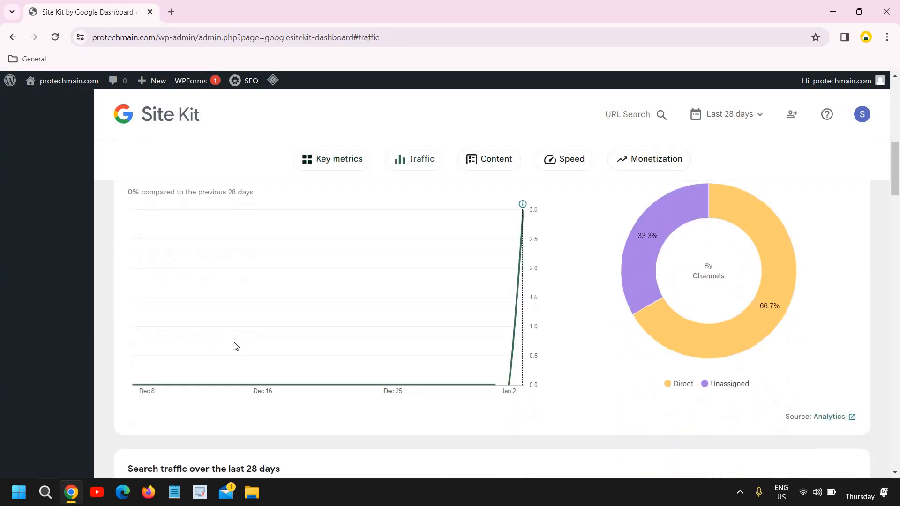
scroll(244, 344, "up", 3)
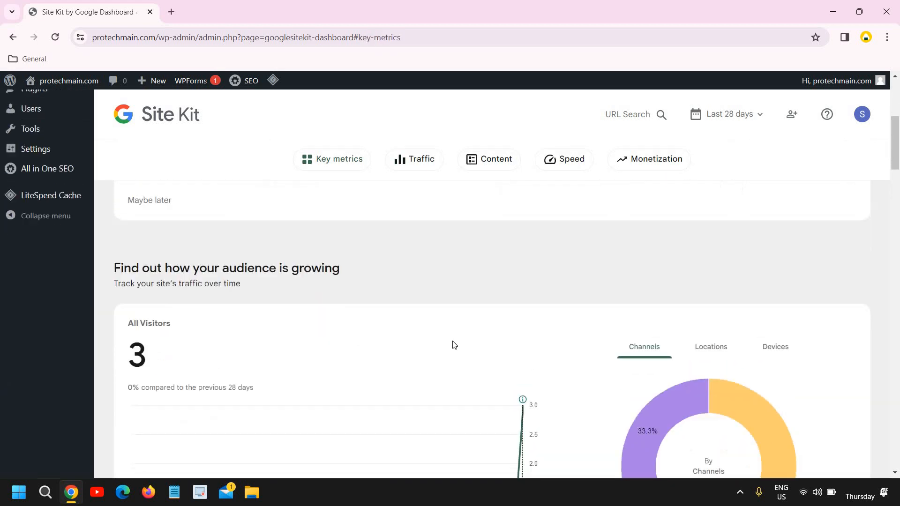
Break down the all-visitors donut chart by locations, and by devices after that
scroll(600, 249, "down", 2)
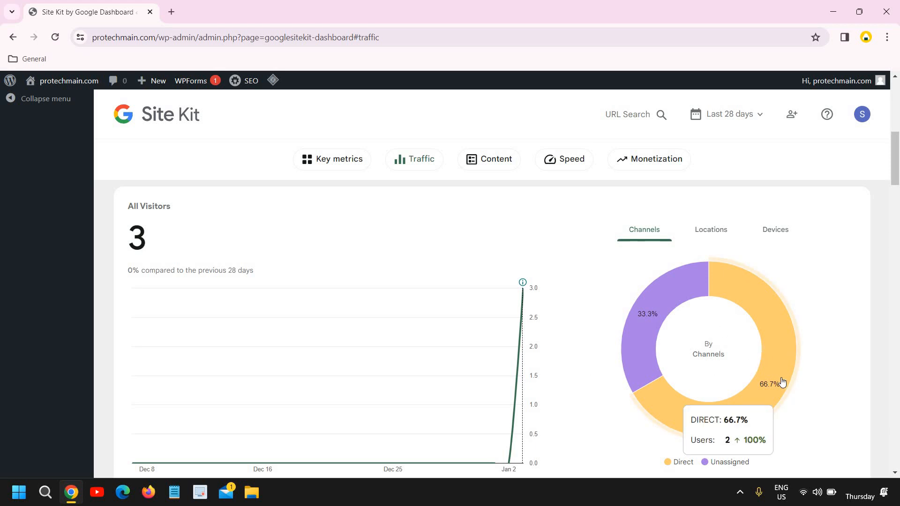
left_click(715, 231)
mouse_move(795, 341)
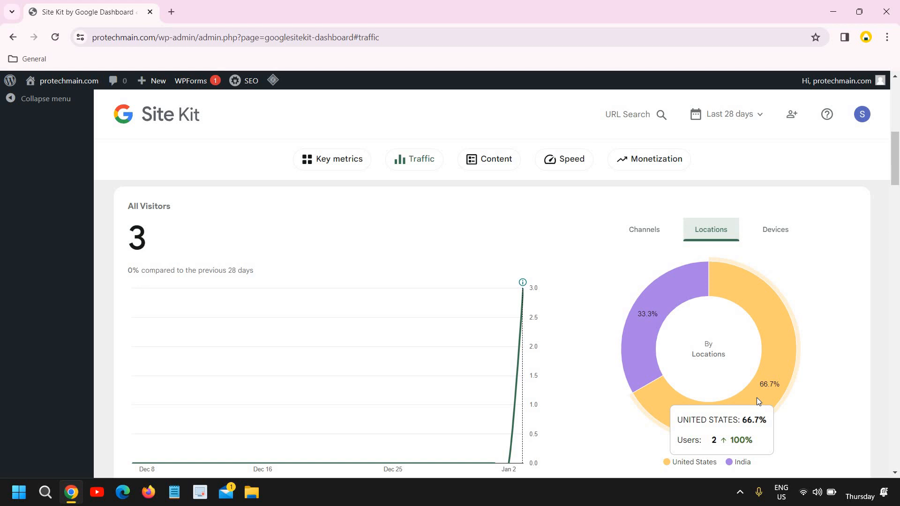
left_click(771, 236)
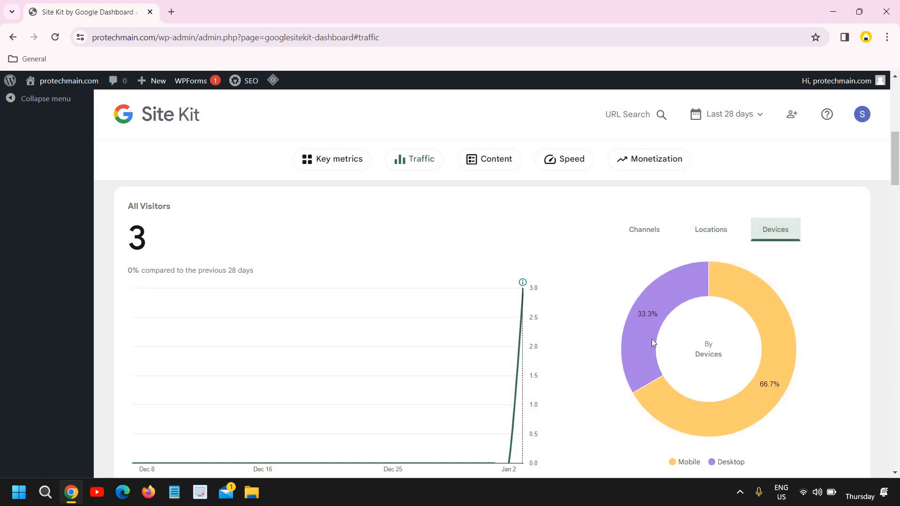
Examine the search traffic over the last 28 days, the top search queries and the top content
scroll(652, 342, "down", 10)
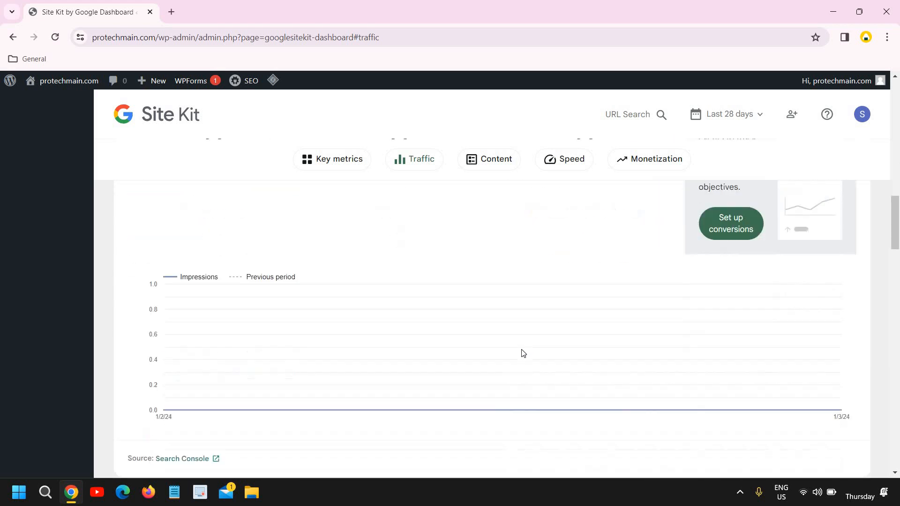
scroll(524, 353, "down", 8)
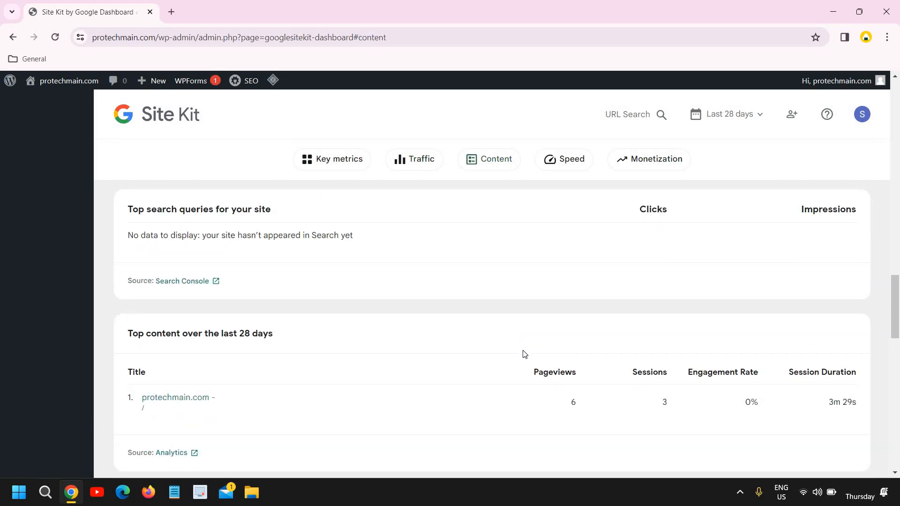
scroll(523, 357, "up", 2)
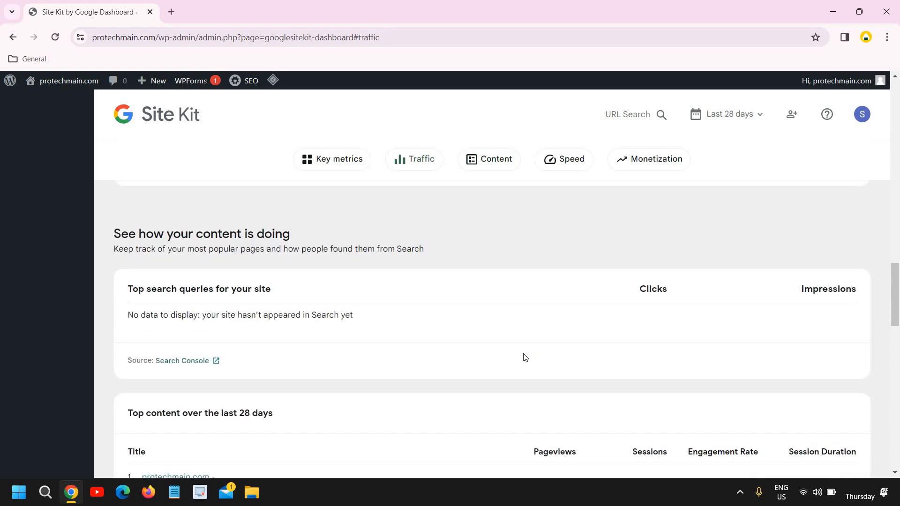
scroll(539, 235, "up", 7)
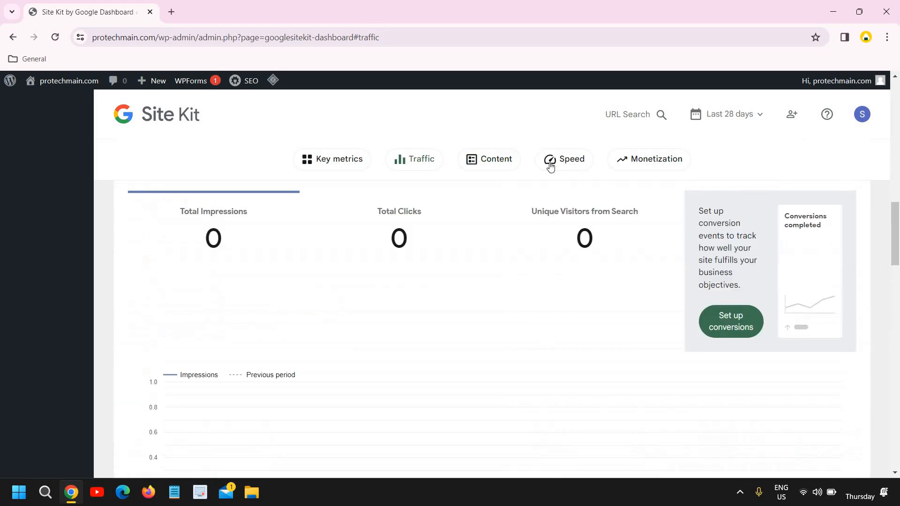
Jump to the dashboard's Monetization section and examine the AdSense connection offer
left_click(664, 162)
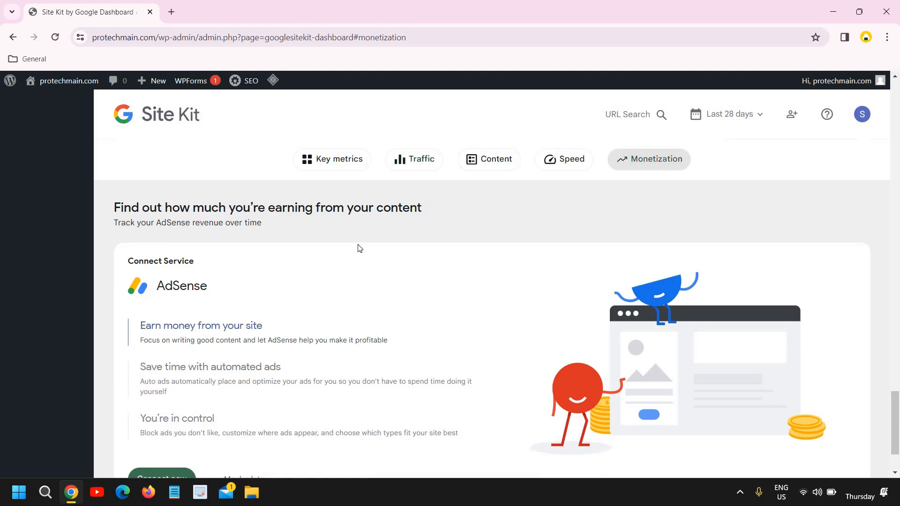
scroll(258, 345, "down", 2)
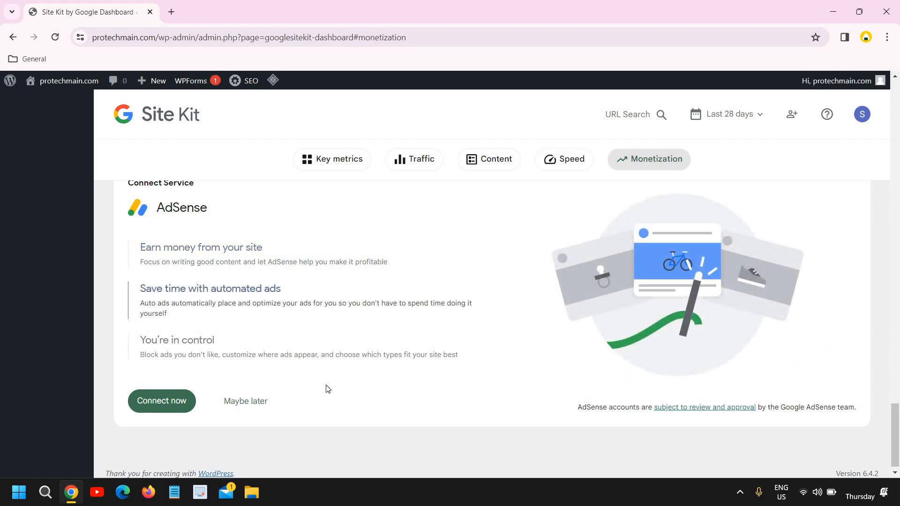
scroll(344, 386, "up", 9)
scroll(378, 371, "down", 6)
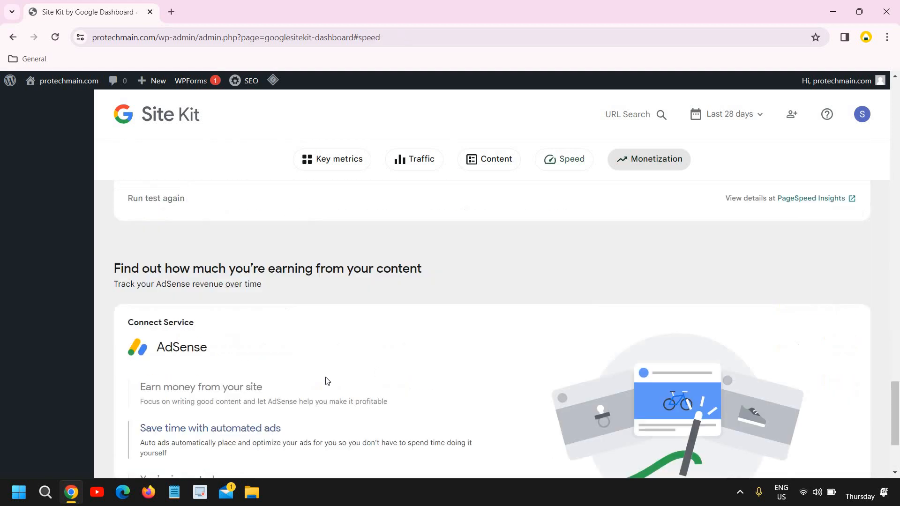
scroll(327, 381, "down", 3)
Review the dashboard's speed, traffic and AdSense sections once more, and minimize the browser window
scroll(466, 337, "up", 20)
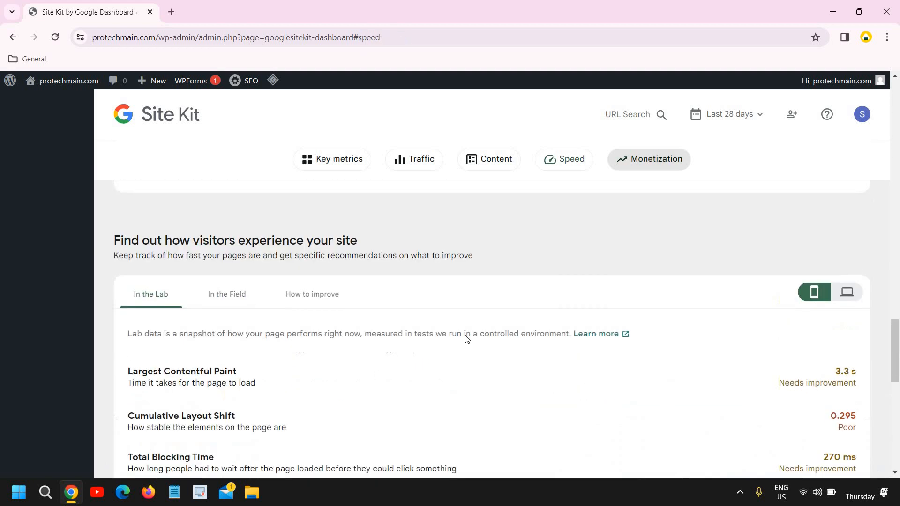
scroll(479, 339, "up", 6)
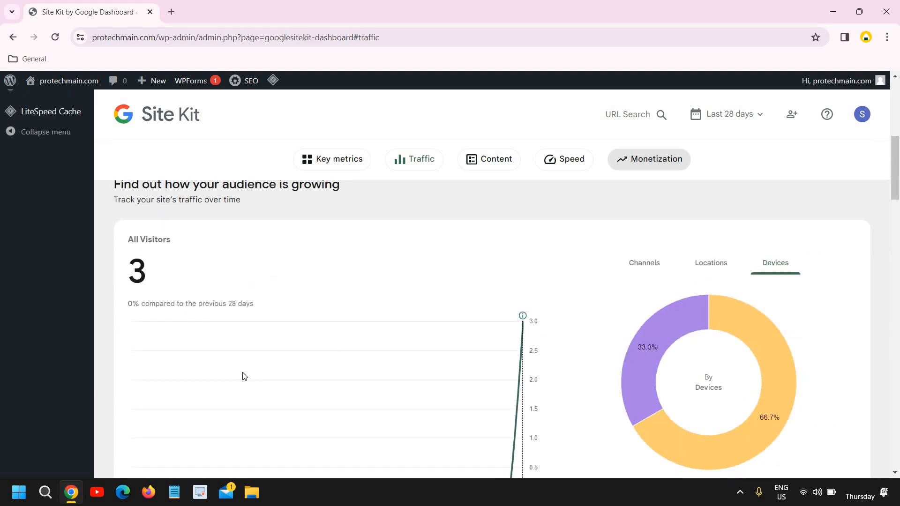
scroll(243, 377, "up", 2)
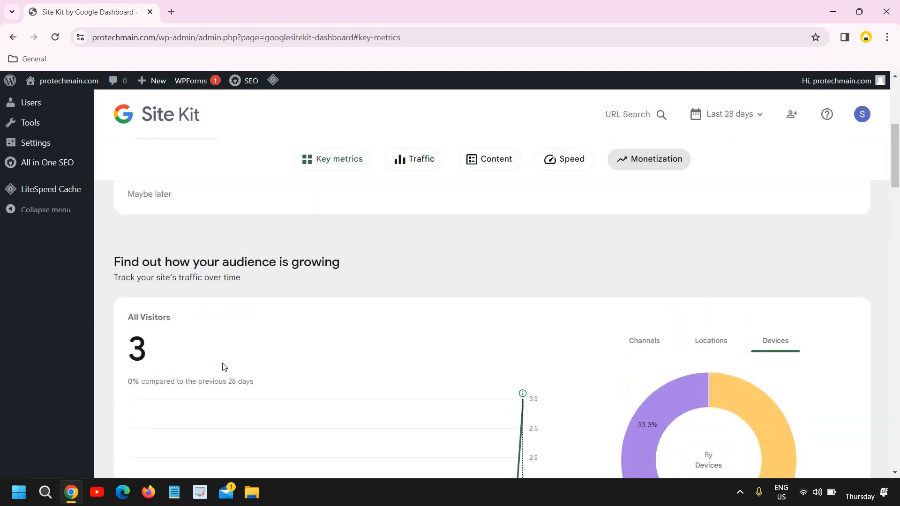
scroll(225, 367, "down", 15)
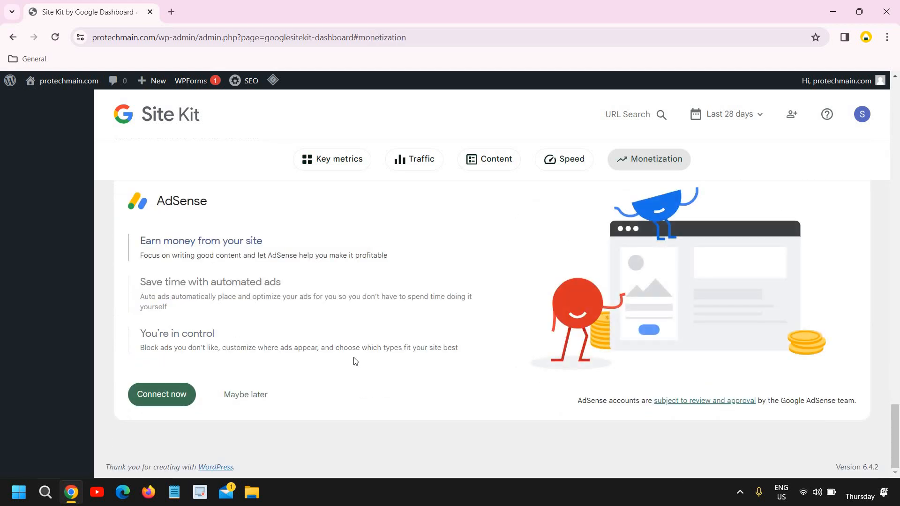
scroll(356, 360, "up", 15)
left_click(835, 10)
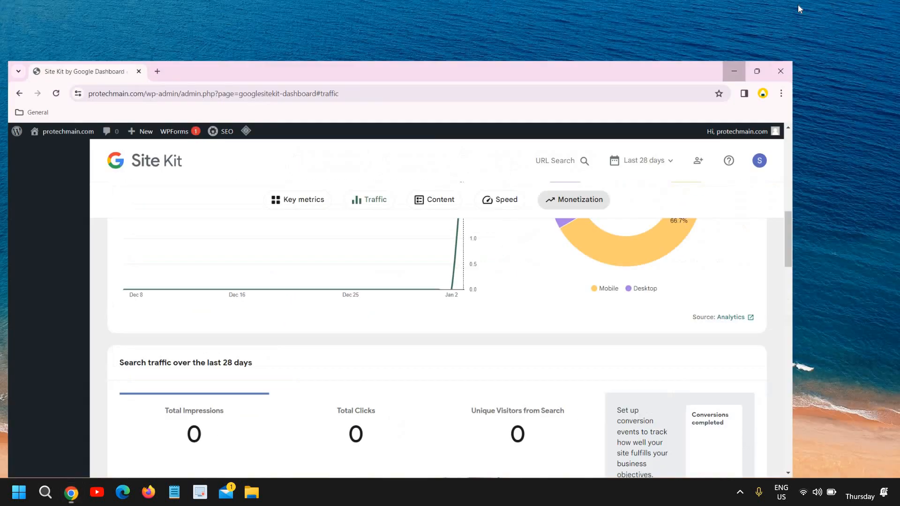